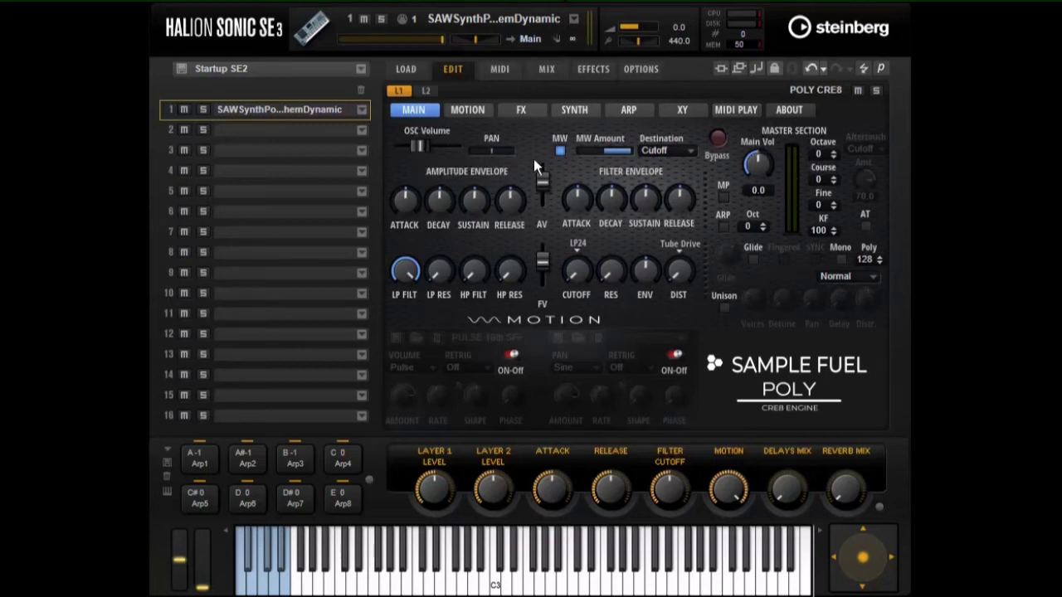
- Toggle mod wheel modulation off and back on, keeping Cutoff as its destination
left_click(561, 154)
left_click(561, 153)
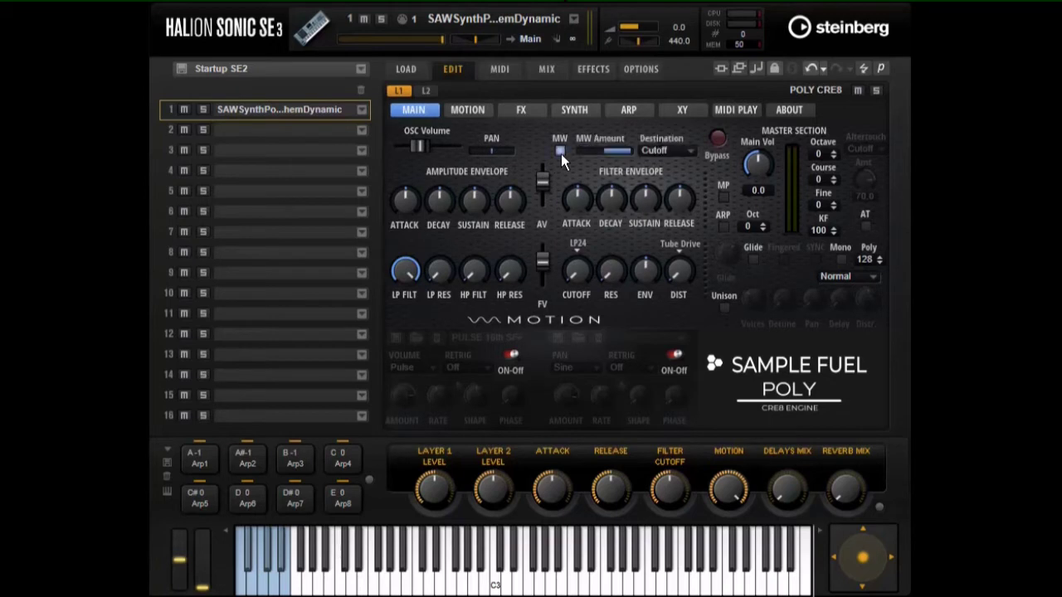
left_click(664, 153)
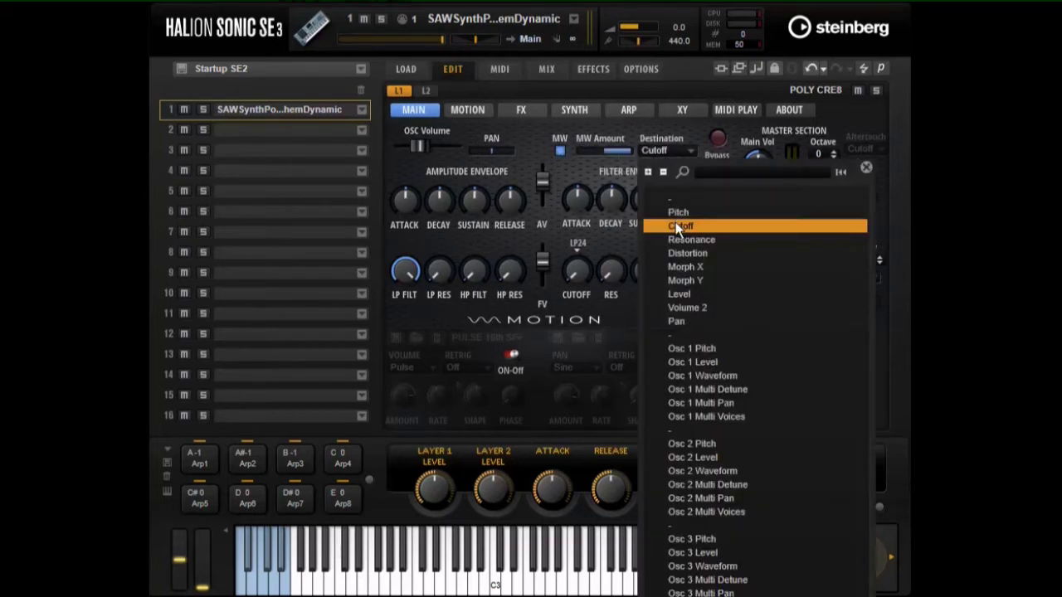
left_click(678, 226)
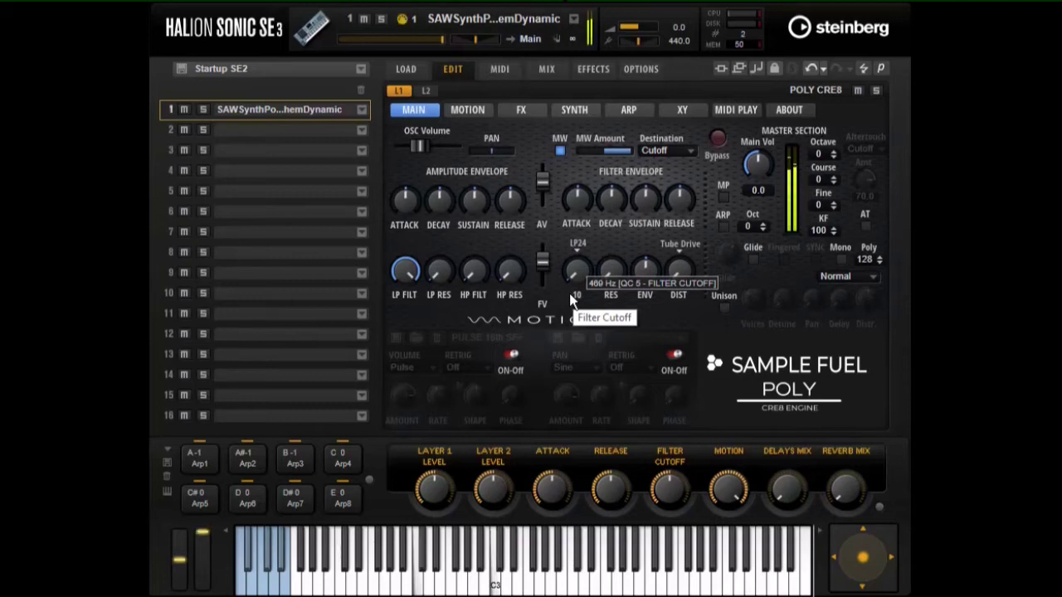
- Enable aftertouch modulation with Cutoff as its destination, then disable it again
left_click(865, 226)
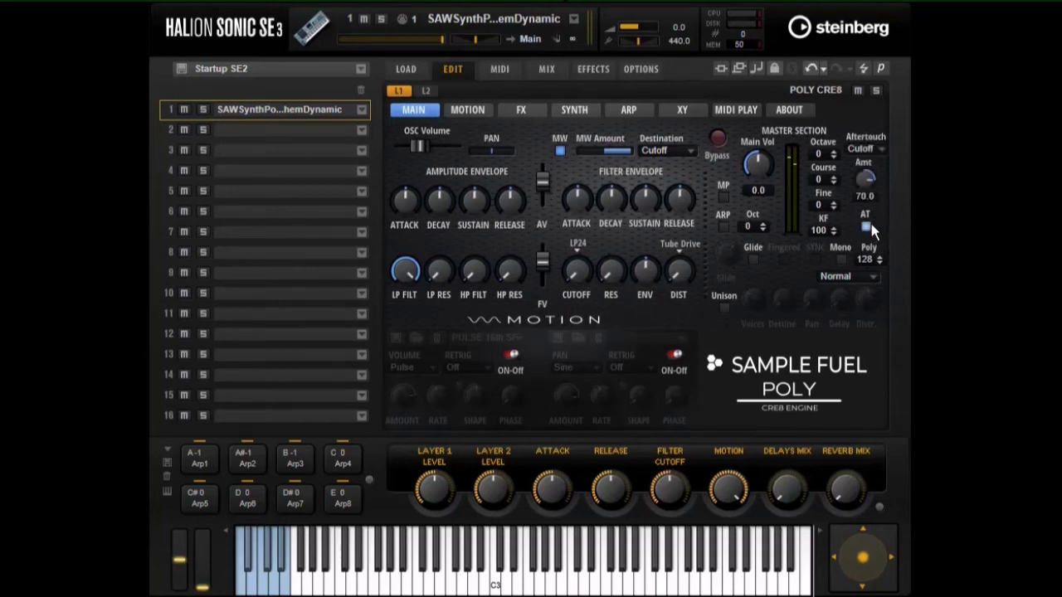
left_click(864, 151)
left_click(871, 156)
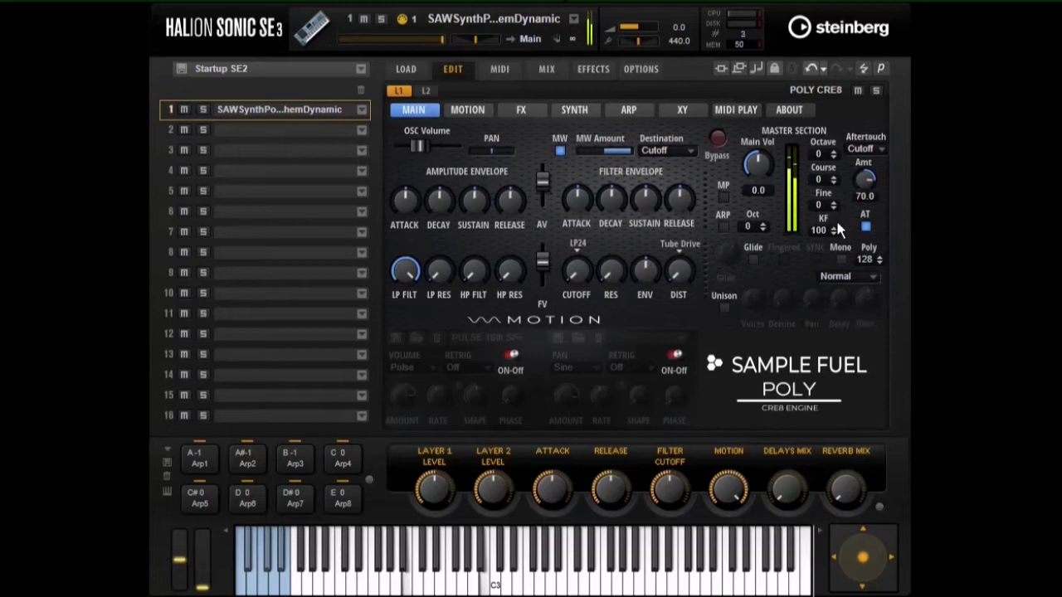
left_click(867, 225)
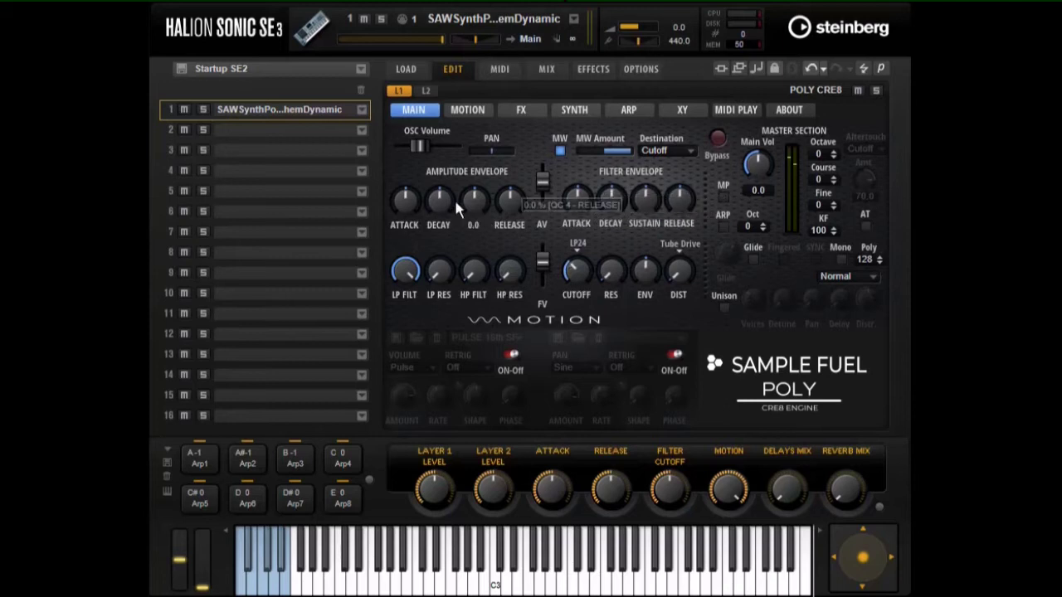
- Set amplitude envelope attack to 54 and release to 50; try filter attack 64, then reset it
left_click_drag(413, 209, 425, 175)
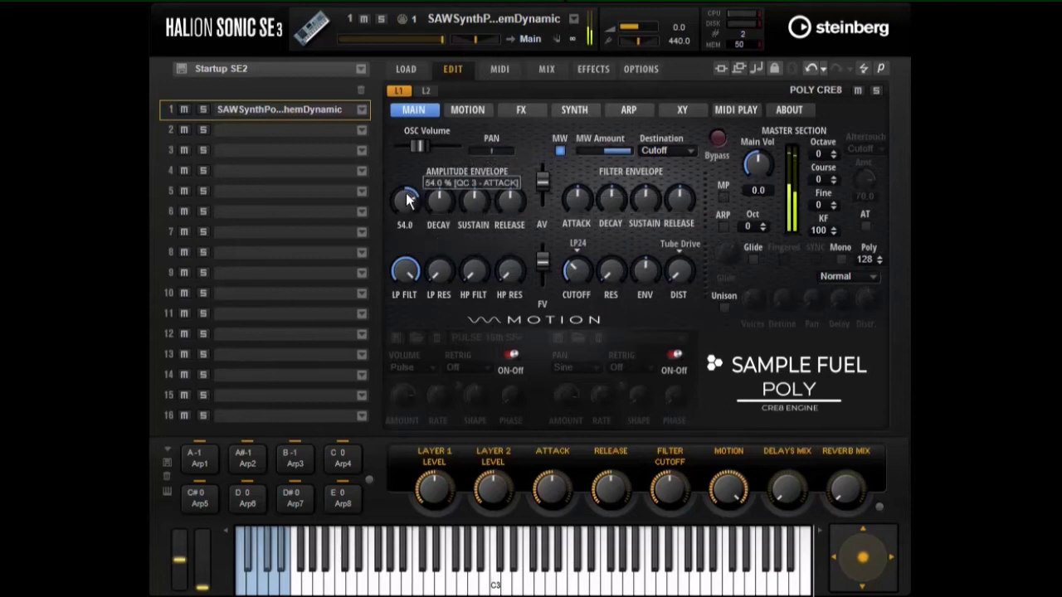
left_click_drag(515, 204, 517, 162)
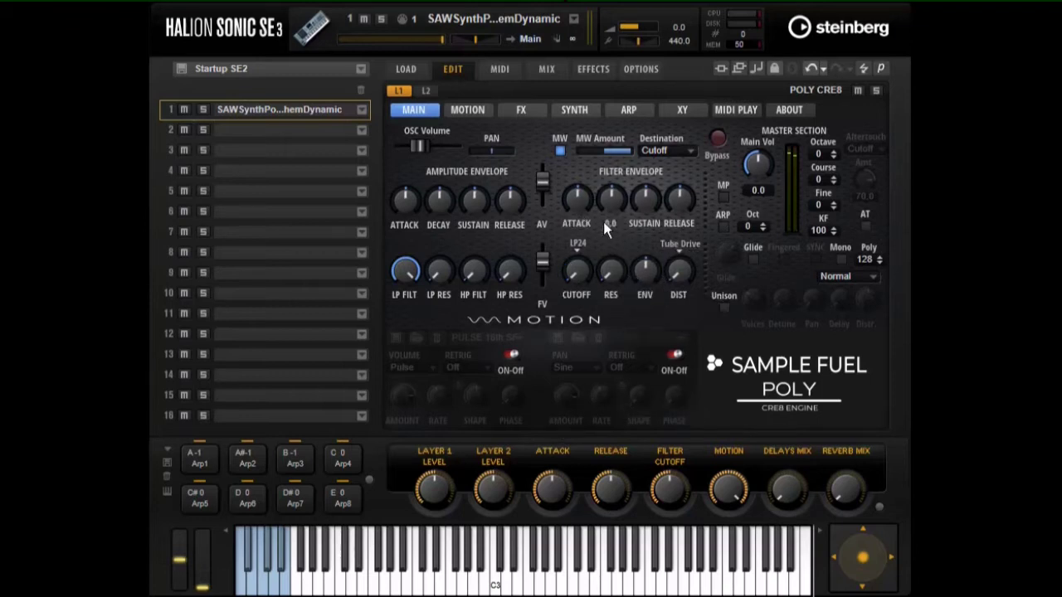
left_click_drag(580, 192, 590, 174)
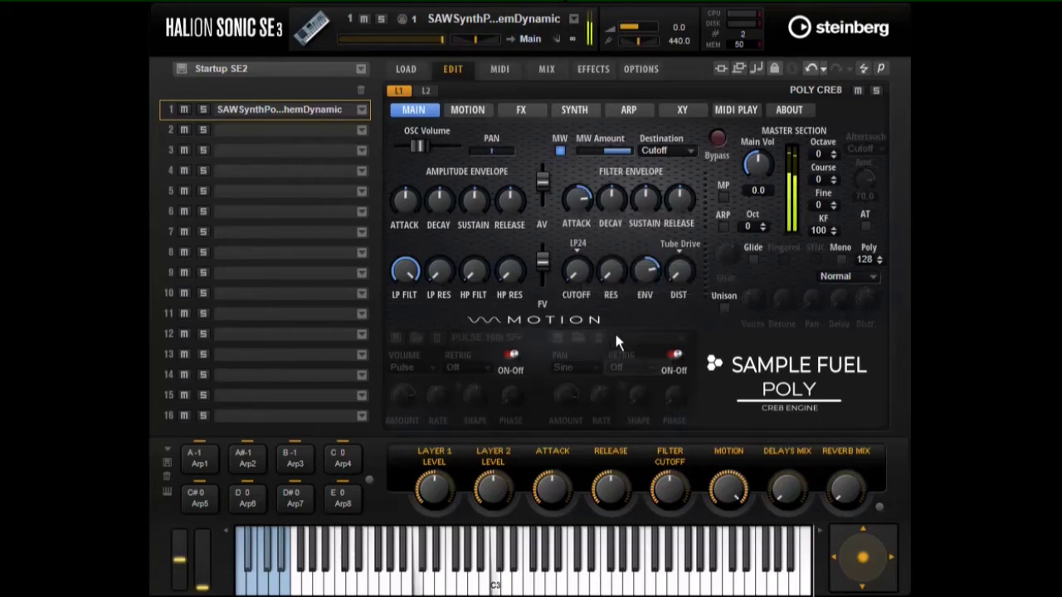
left_click(584, 199, "ctrl")
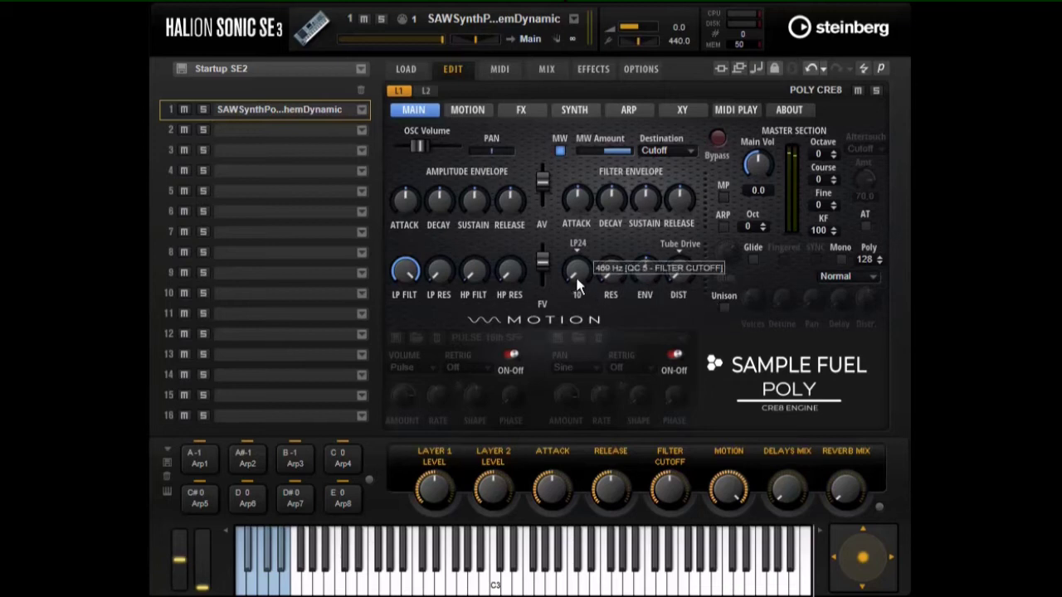
- Raise the filter cutoff frequency, keeping LP24 as the filter type
left_click_drag(593, 294, 572, 247)
left_click(577, 248)
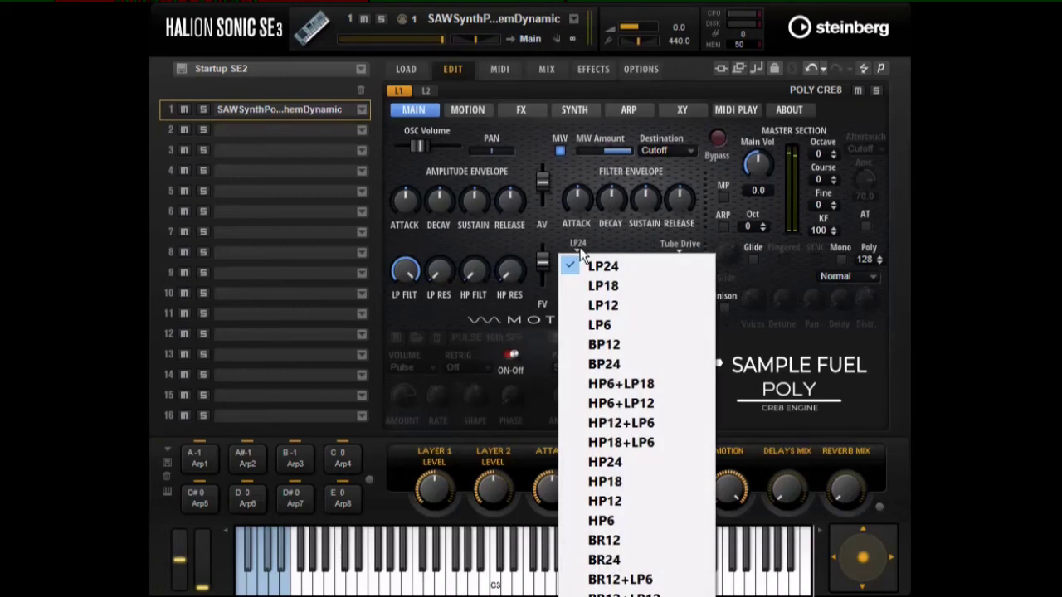
left_click(569, 265)
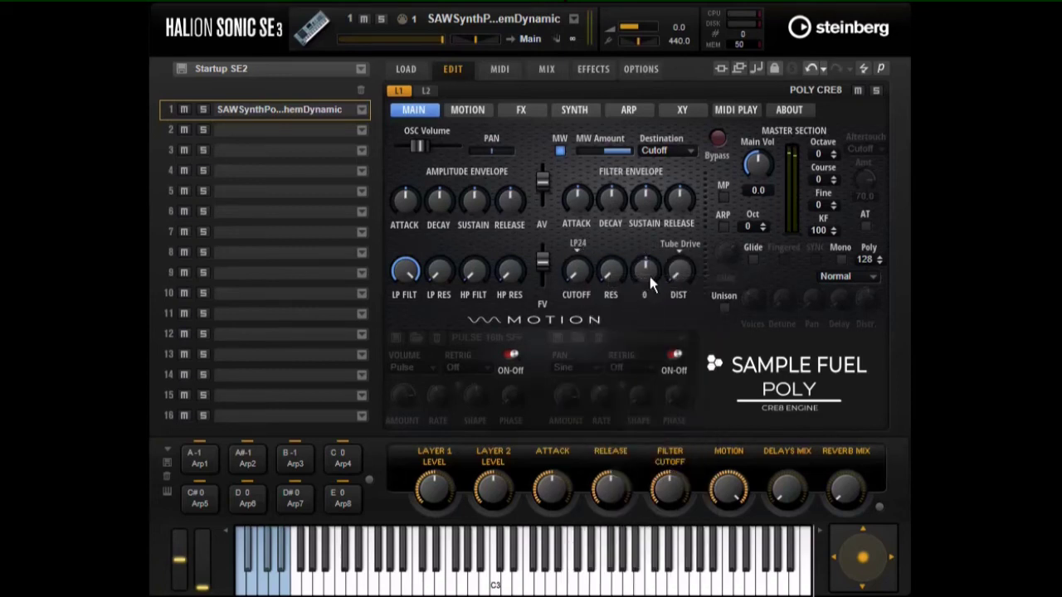
- Keep Tube Drive distortion with its amount at 66, and raise the low-pass filter frequency
left_click(679, 245)
left_click(675, 243)
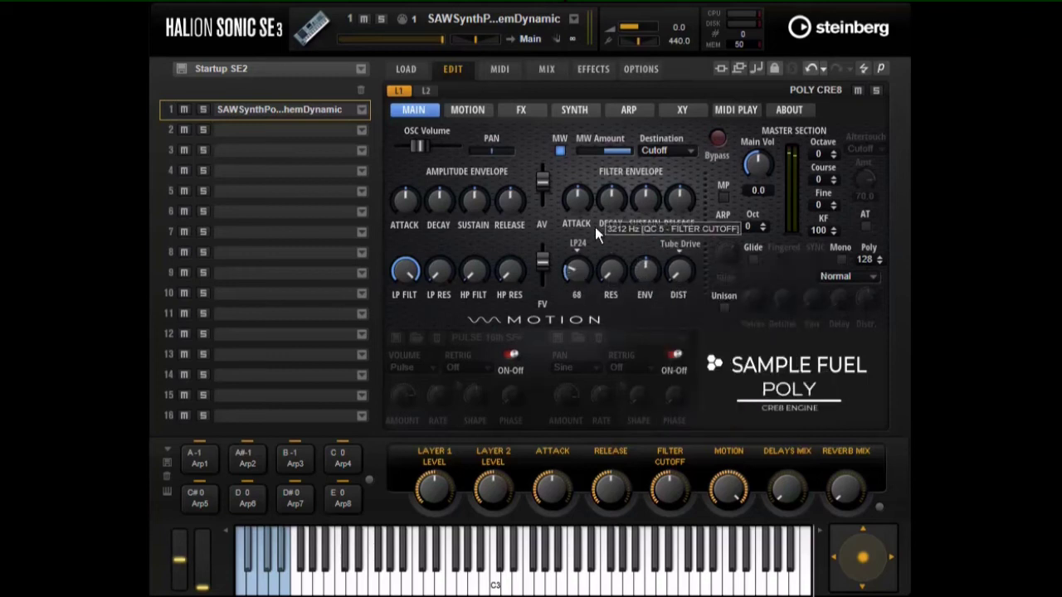
left_click_drag(678, 269, 685, 215)
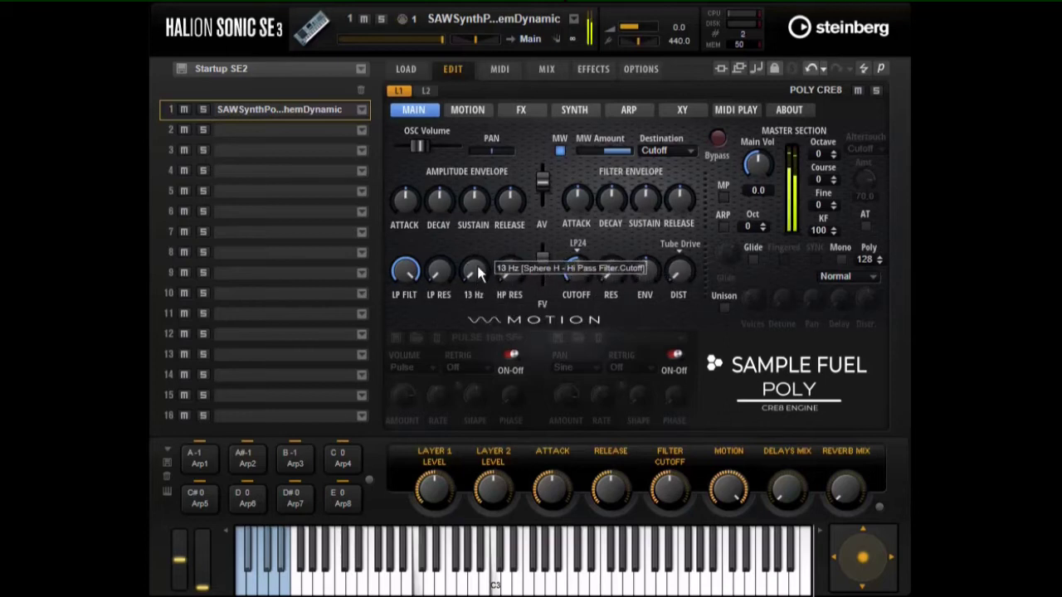
left_click_drag(402, 336, 407, 280)
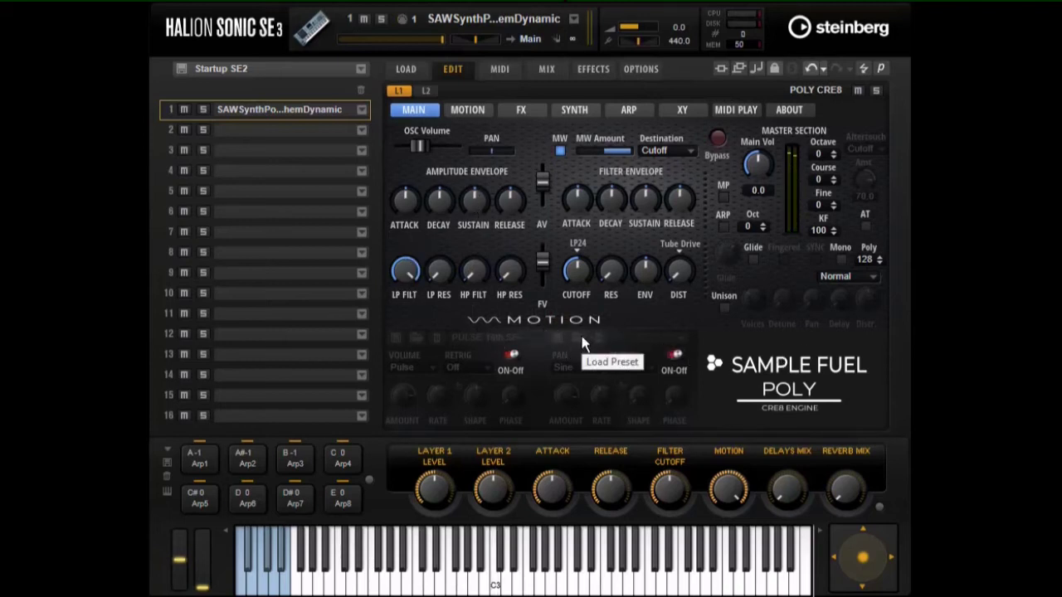
- Switch both Motion LFOs on, turn the first off, and keep Sine as the pan waveform
left_click(508, 355)
left_click(679, 355)
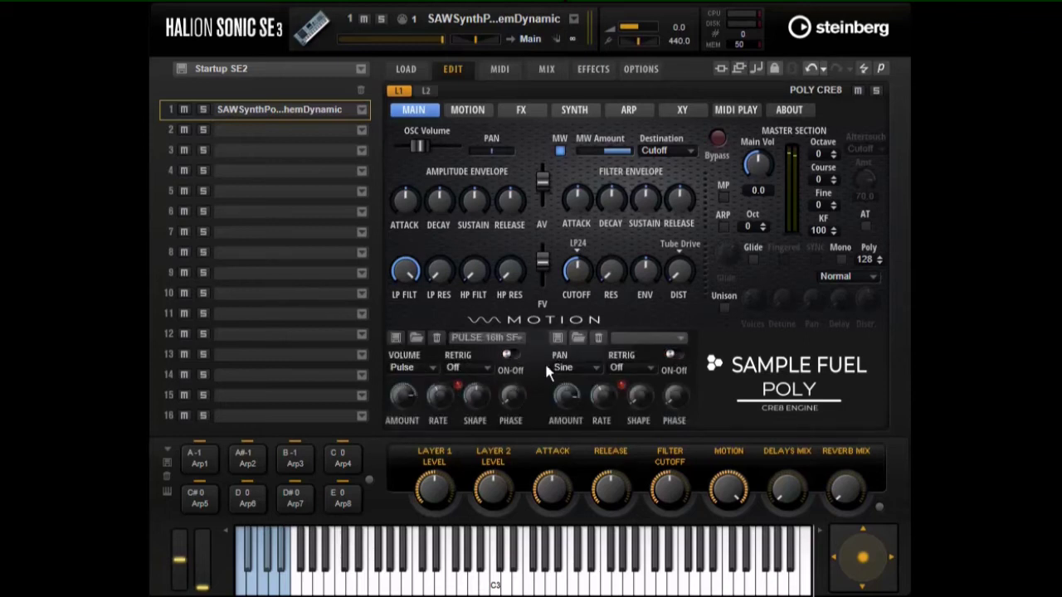
left_click(509, 355)
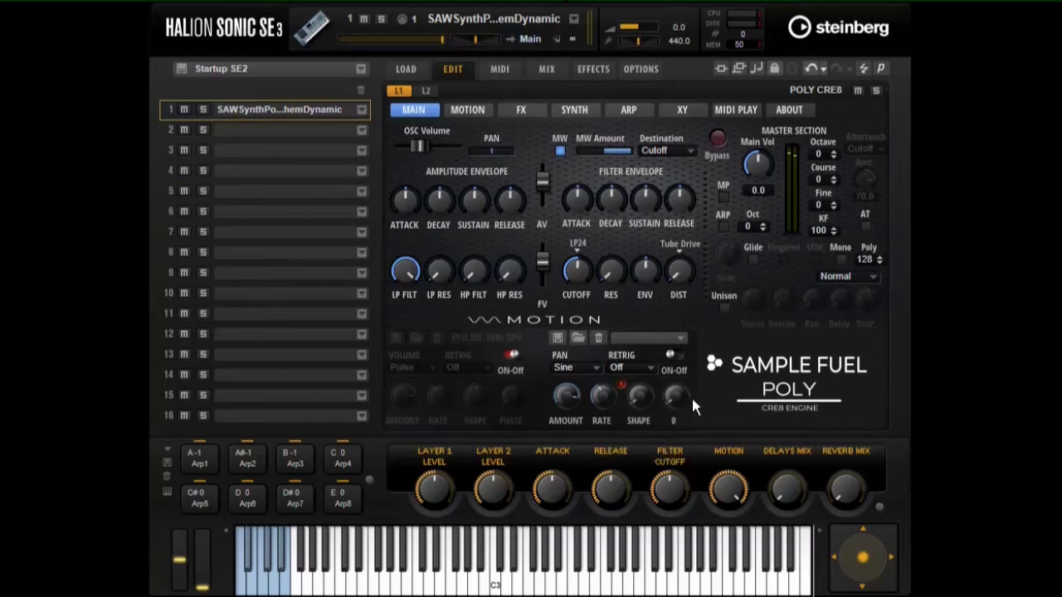
left_click(584, 370)
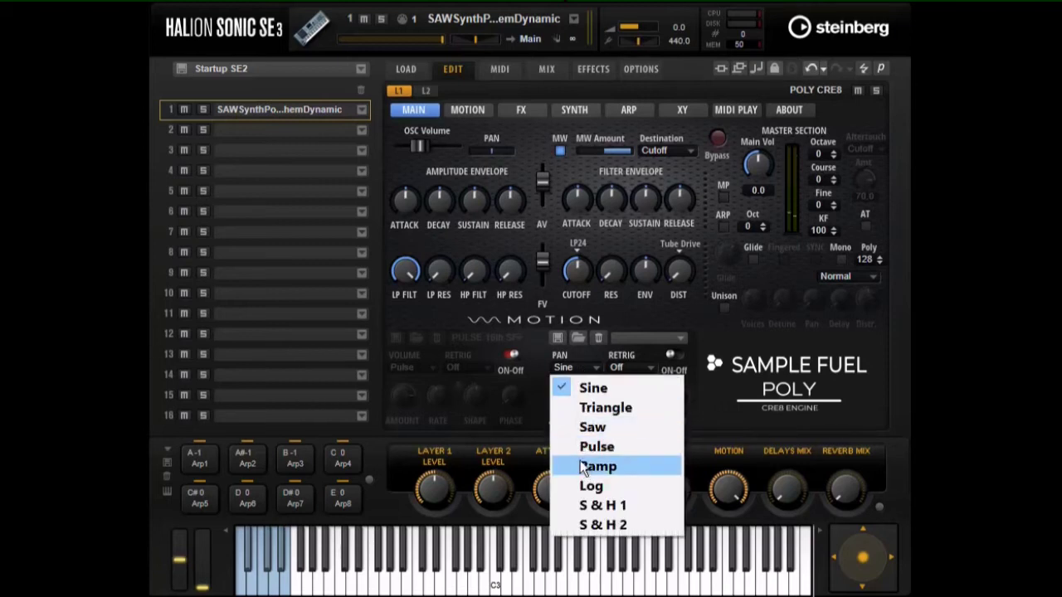
left_click(542, 362)
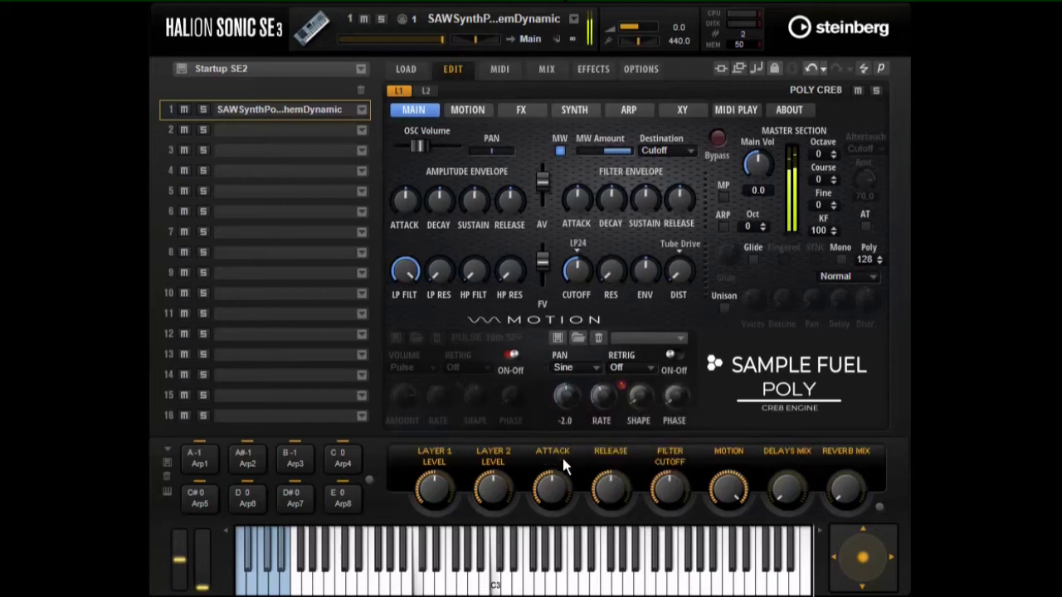
- Raise the volume Pulse amount to 40, then leave both Motion LFOs switched off
left_click(673, 356)
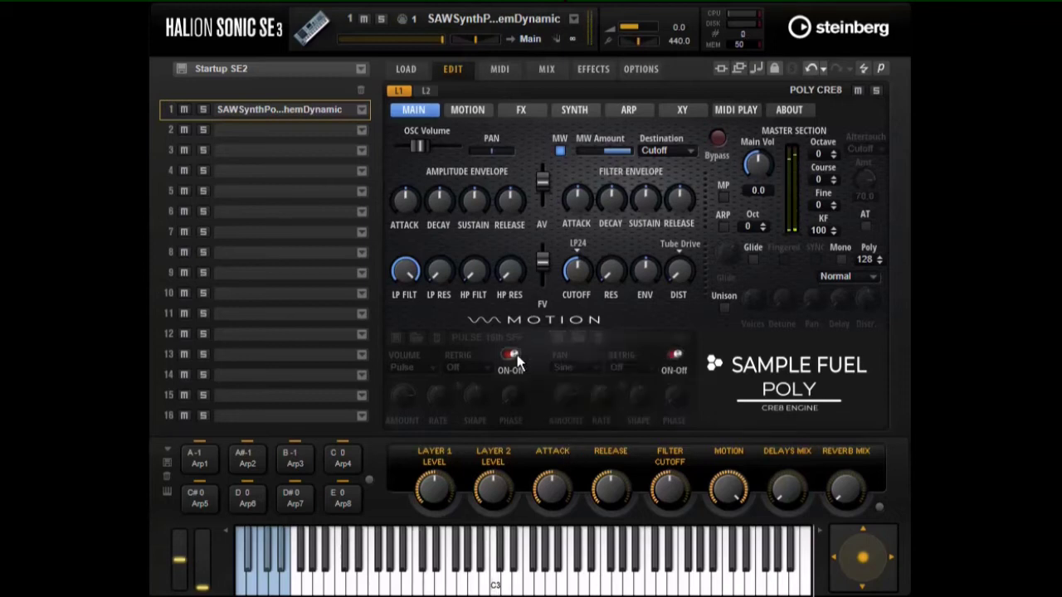
left_click(514, 359)
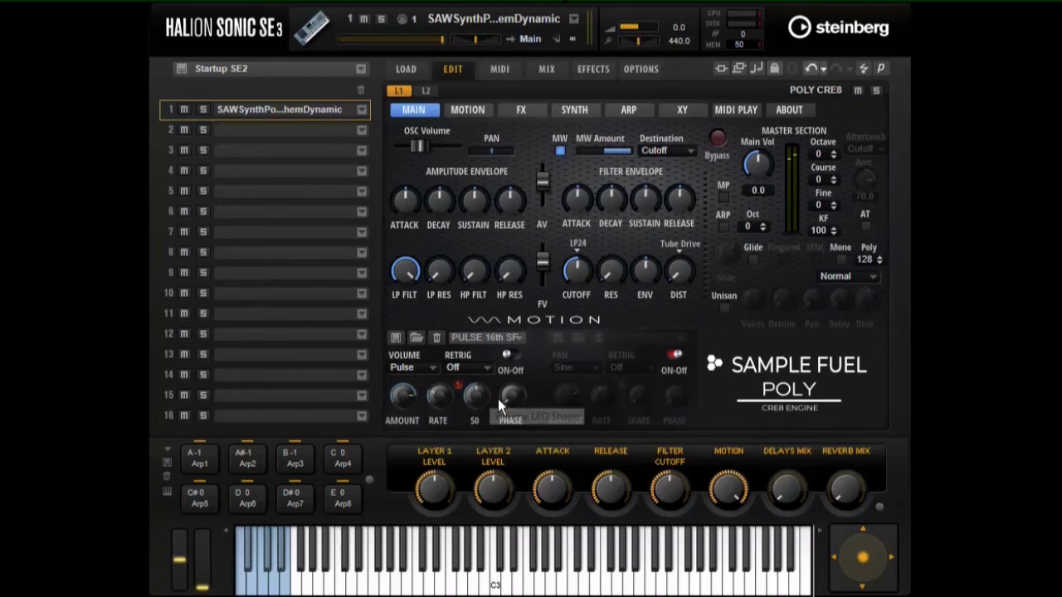
mouse_move(401, 440)
left_mouse_down()
mouse_move(397, 453)
mouse_move(404, 424)
left_mouse_up()
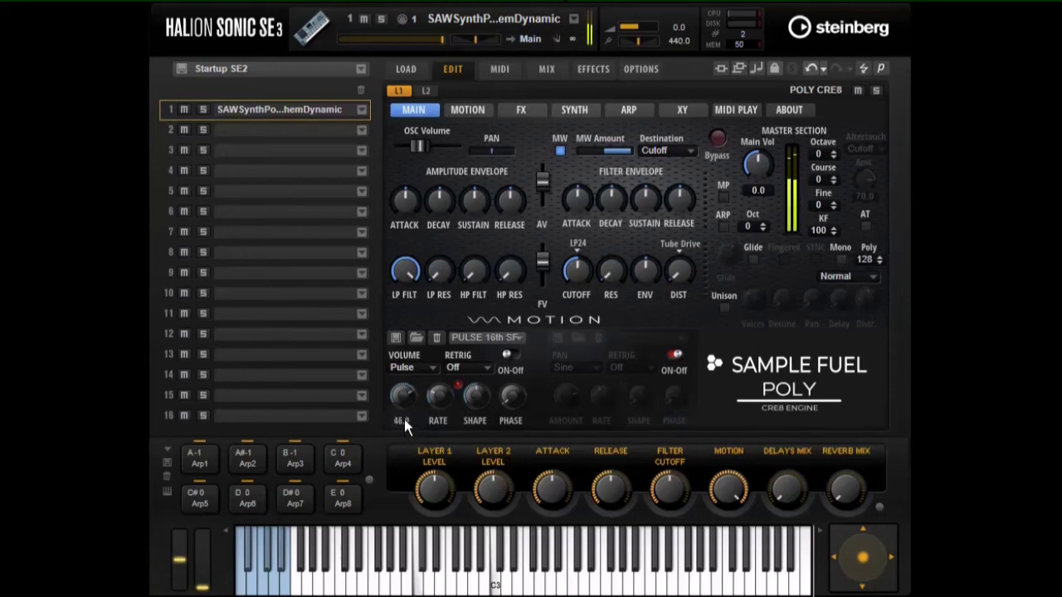
left_click(673, 356)
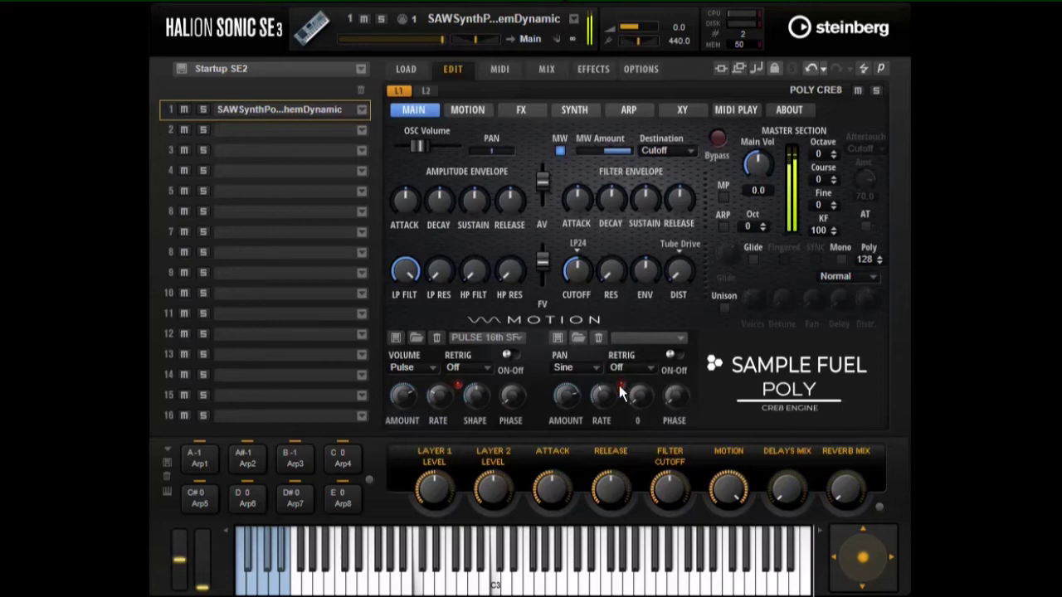
left_click(668, 355)
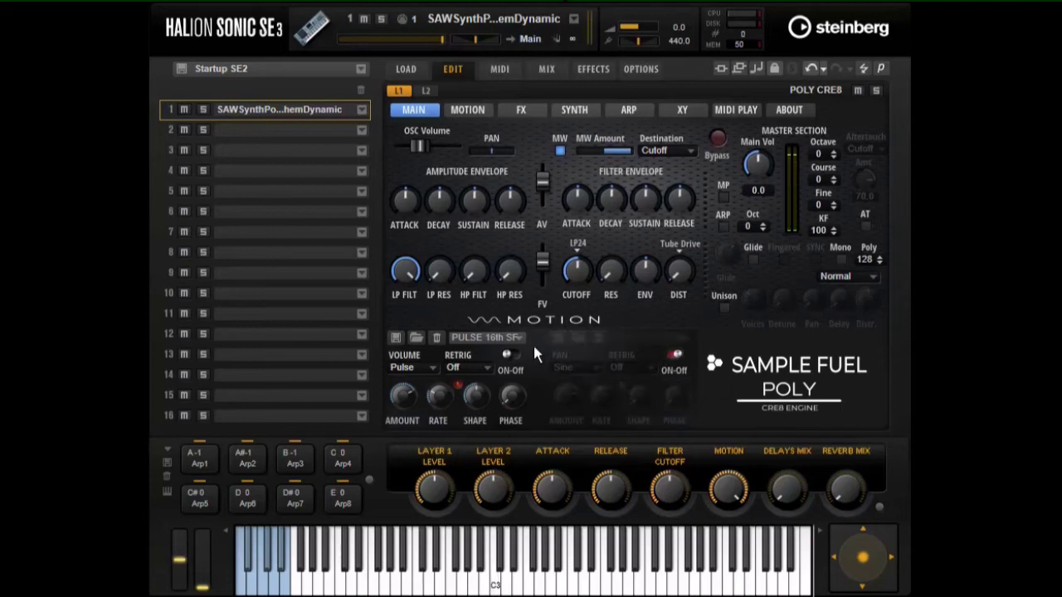
left_click(506, 354)
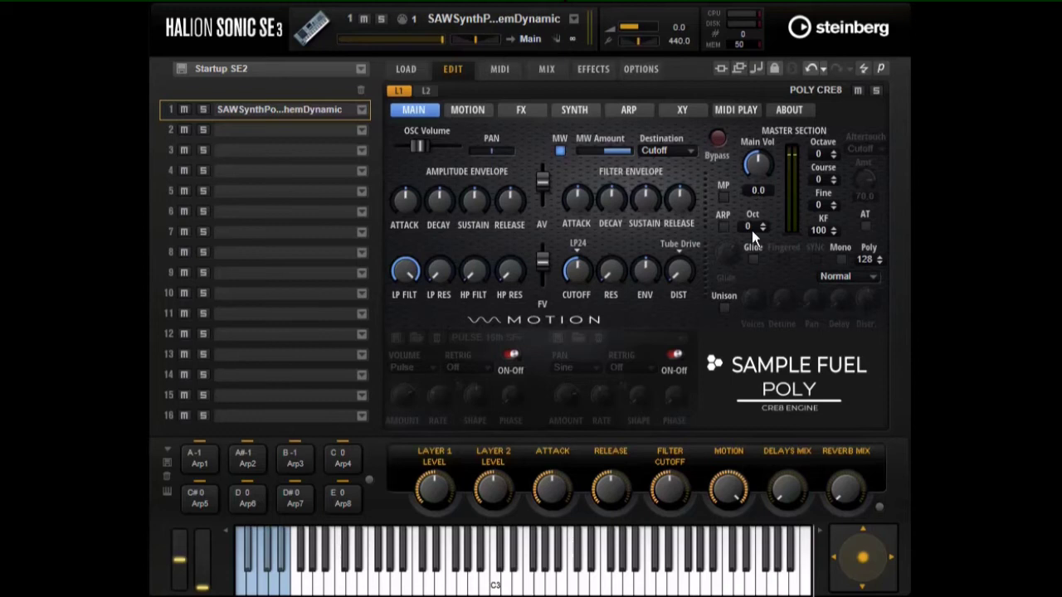
- Bypass the layer and restore it to compare the sound
left_click(717, 139)
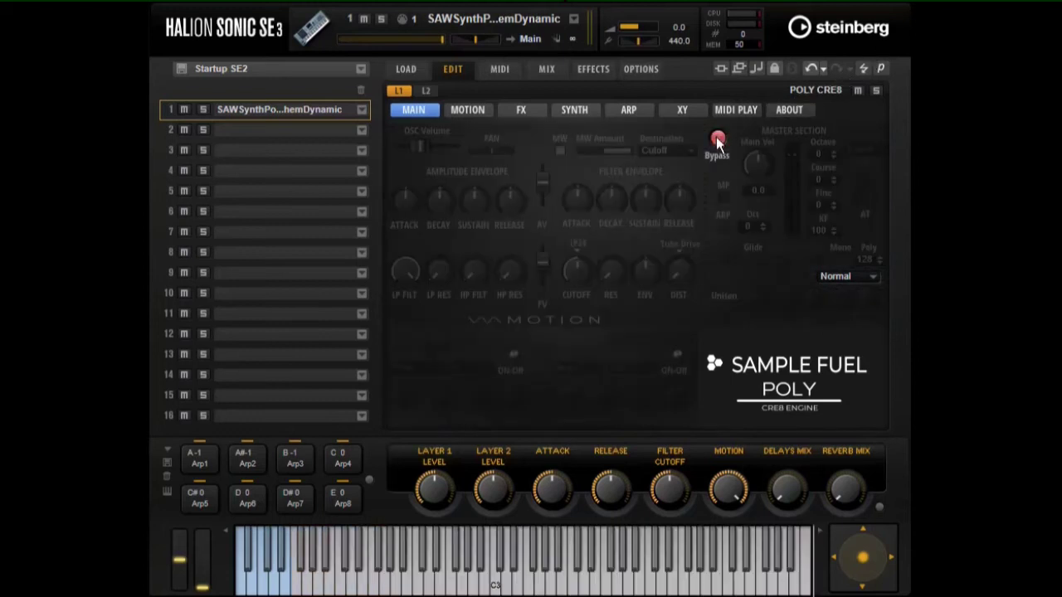
left_click(717, 140)
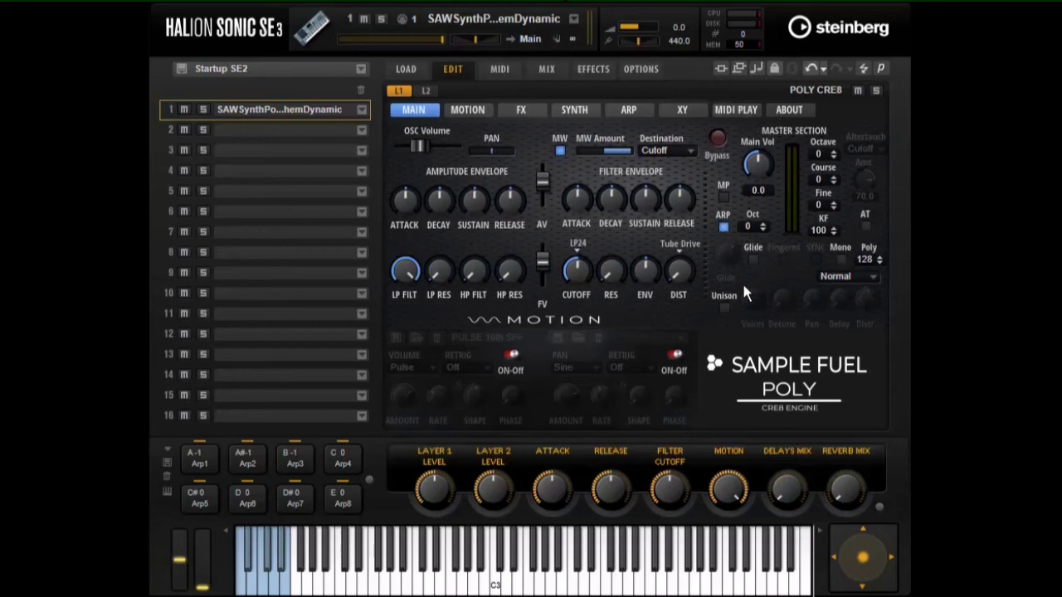
- Turn the arpeggiator off, try Glide with Mono then untick both, and enable Unison
left_click(720, 228)
left_click(753, 260)
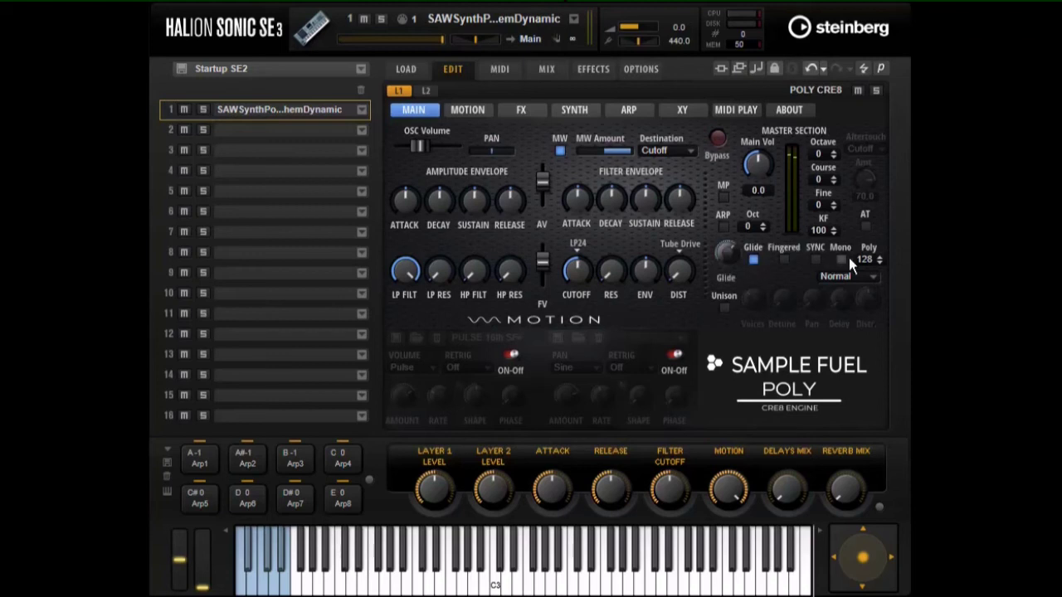
left_click(842, 258)
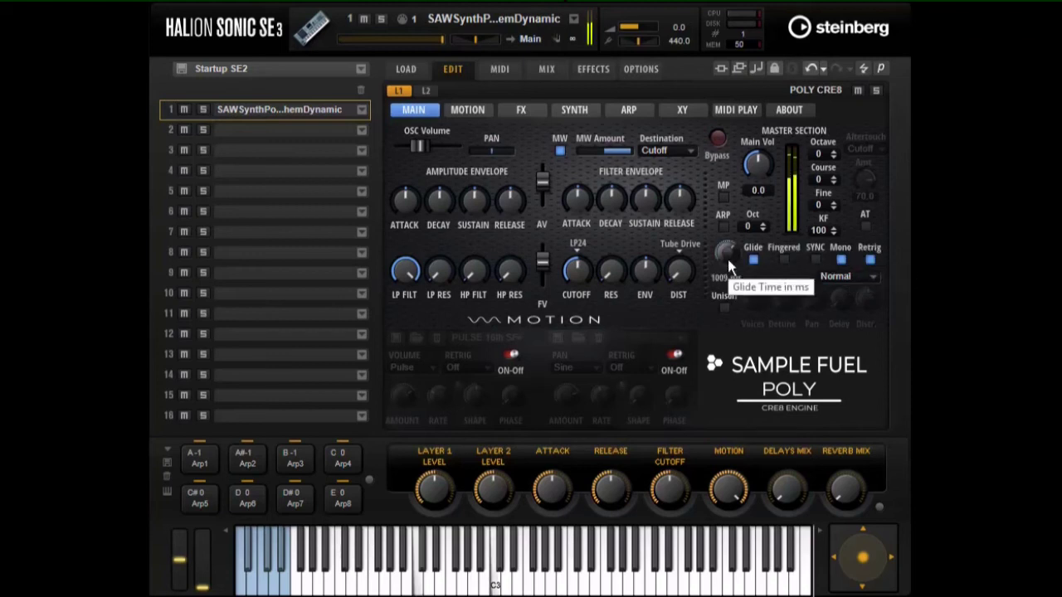
left_click(753, 259)
left_click(841, 260)
left_click(725, 307)
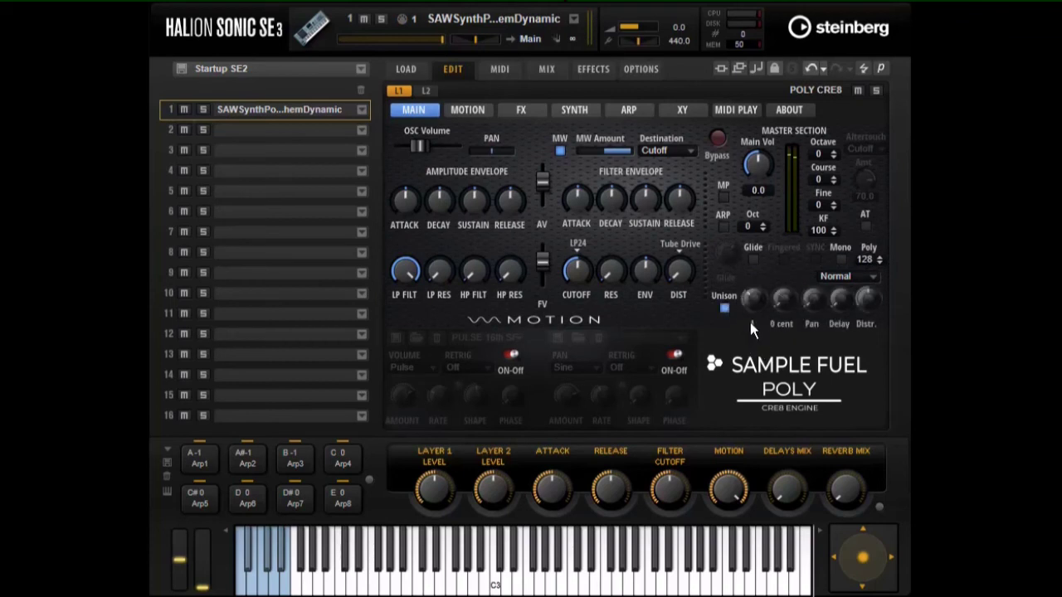
- Set unison to 2 voices detuned about 32 cents, then switch Unison off
left_click_drag(756, 304, 774, 238)
left_click_drag(786, 298, 792, 246)
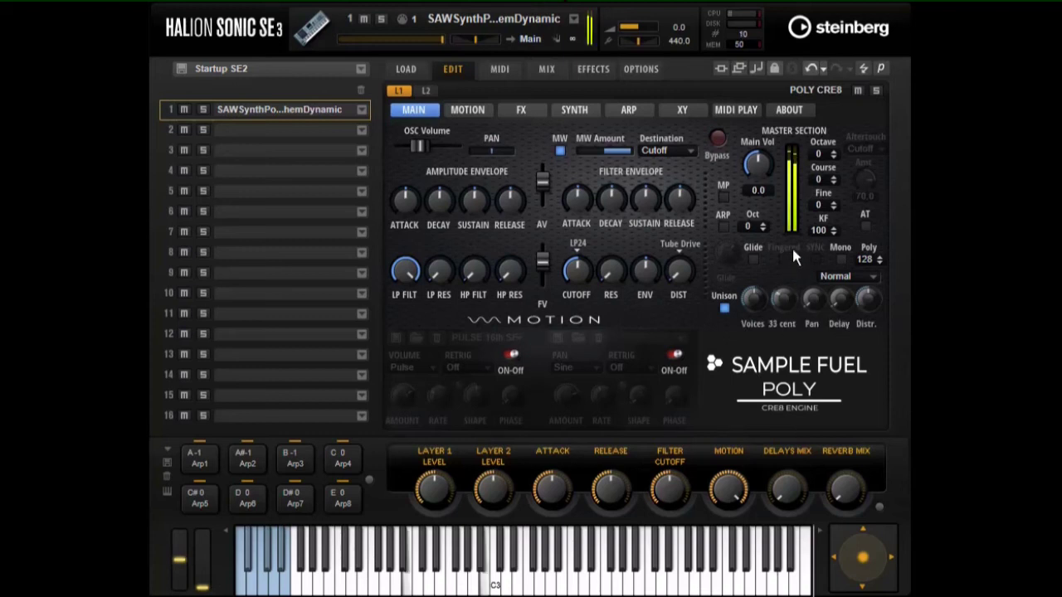
left_click(725, 307)
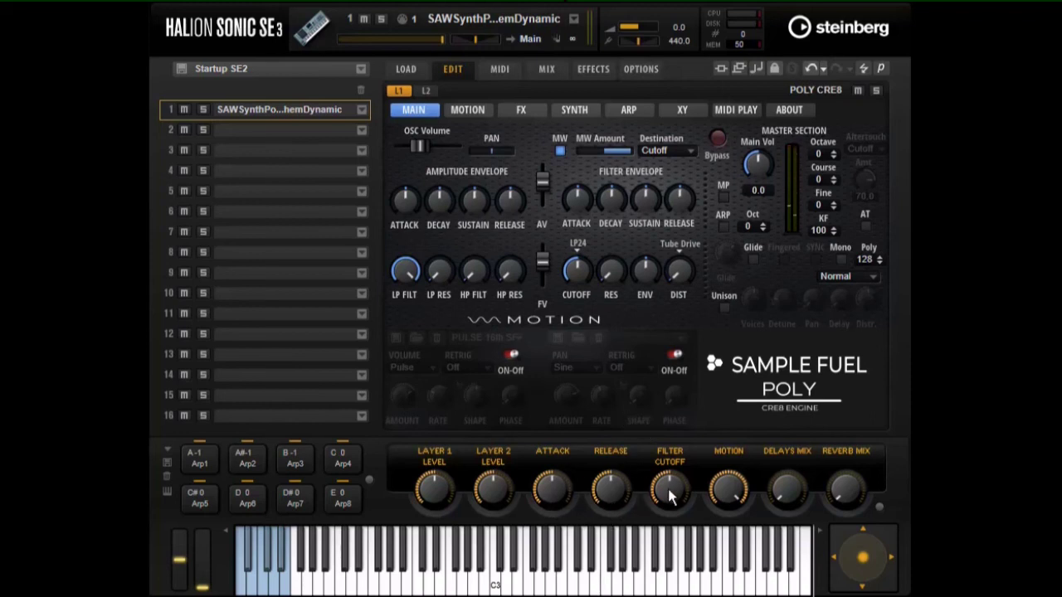
- Lower the Filter Cutoff macro, switch the Pulse and Sine Motion LFOs on, then off
left_click_drag(670, 496, 676, 527)
left_click(512, 358)
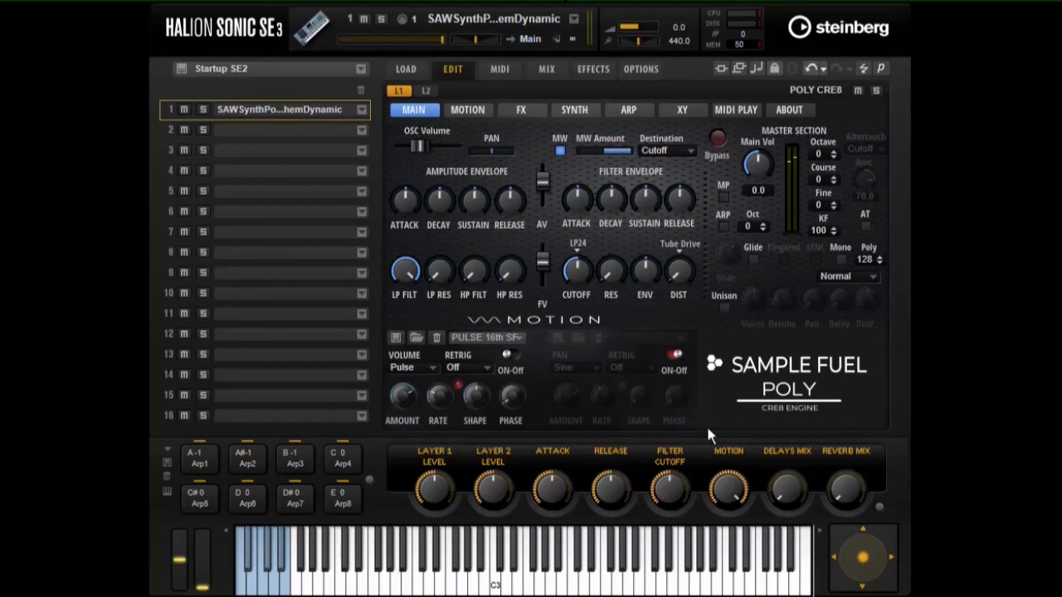
left_click(674, 355)
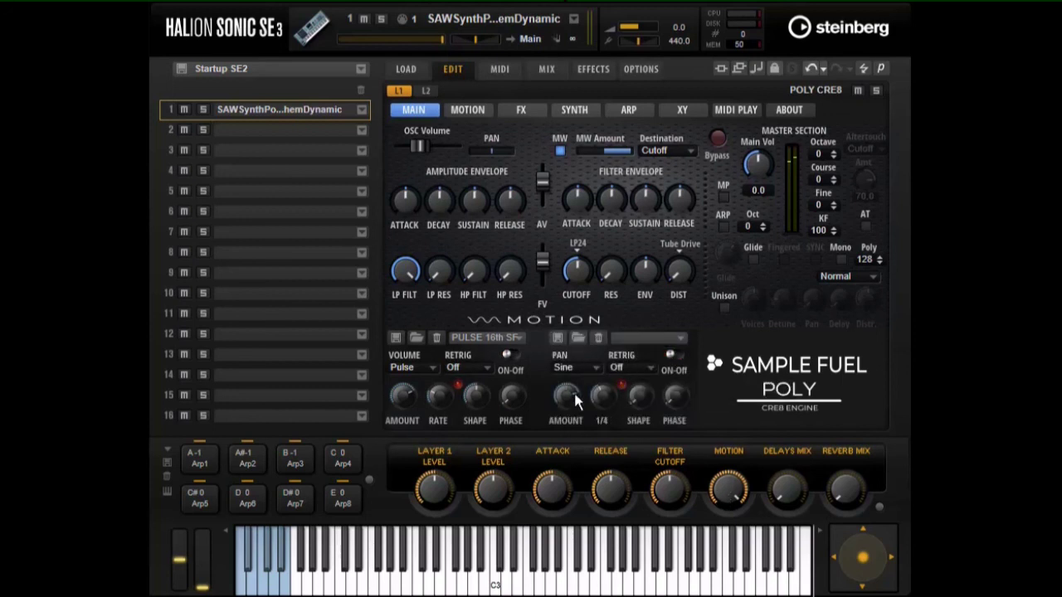
mouse_move(563, 395)
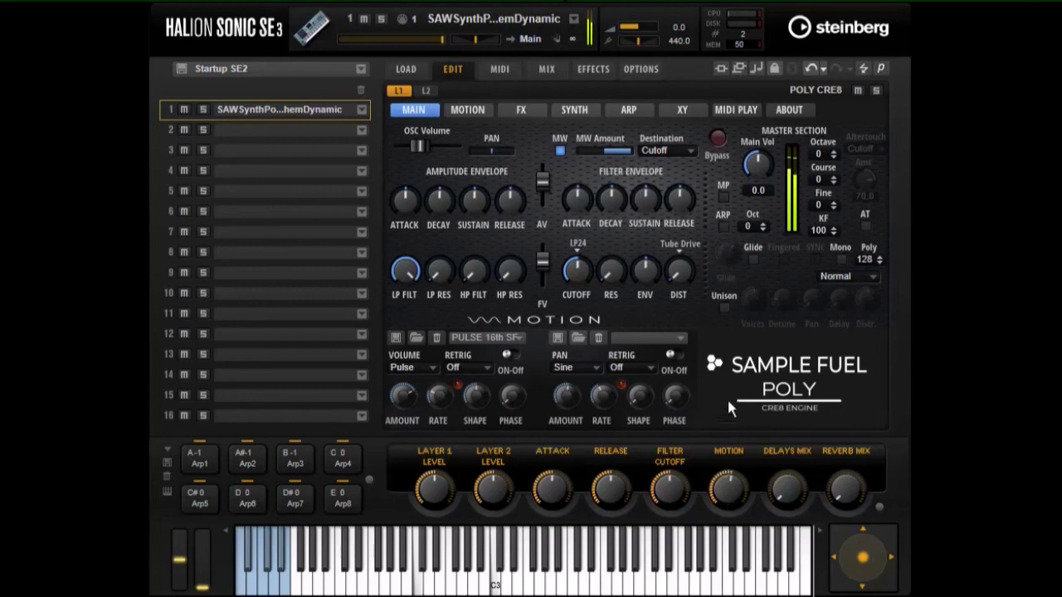
left_click(669, 355)
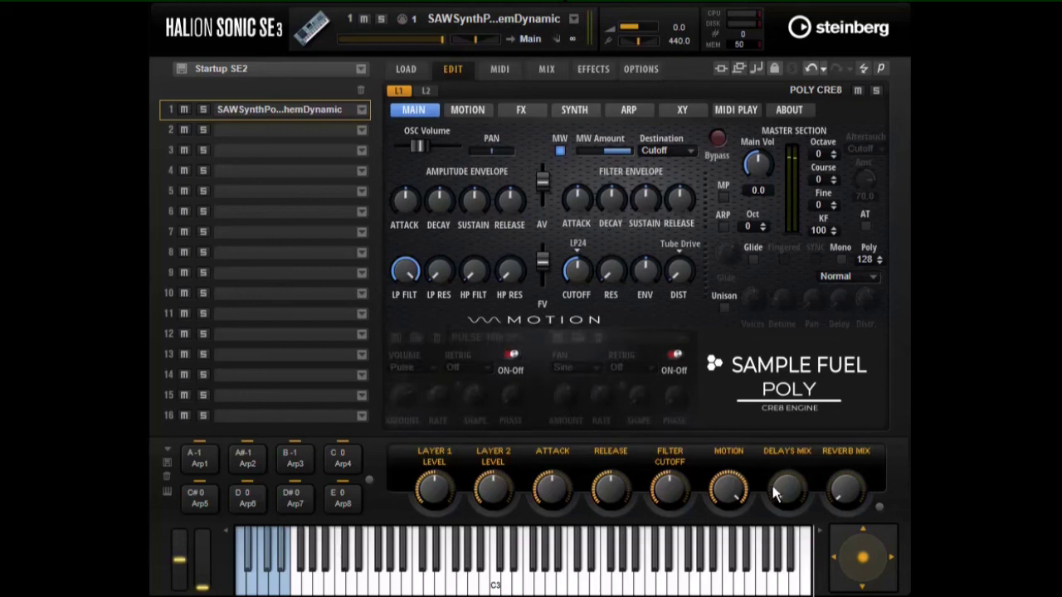